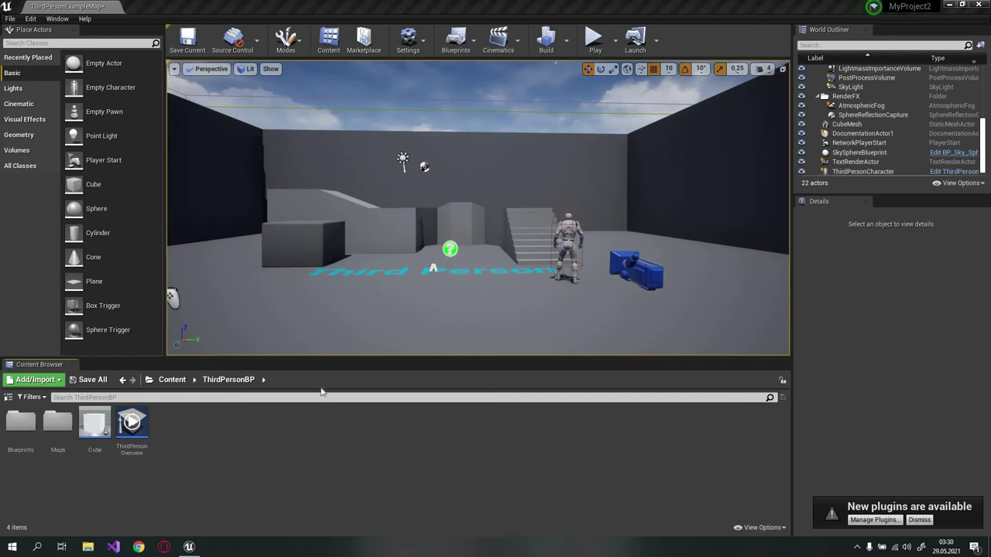
# Step: Place a test Cube actor in the level, raise it slightly, then delete it
pyautogui.moveTo(423, 269); pyautogui.dragTo(445, 252)
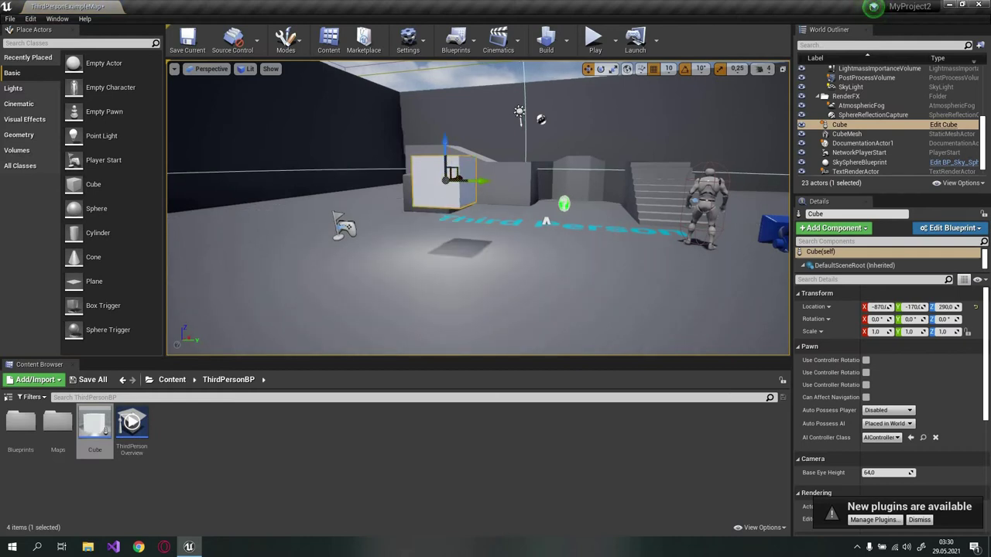
pyautogui.moveTo(504, 244); pyautogui.dragTo(527, 279)
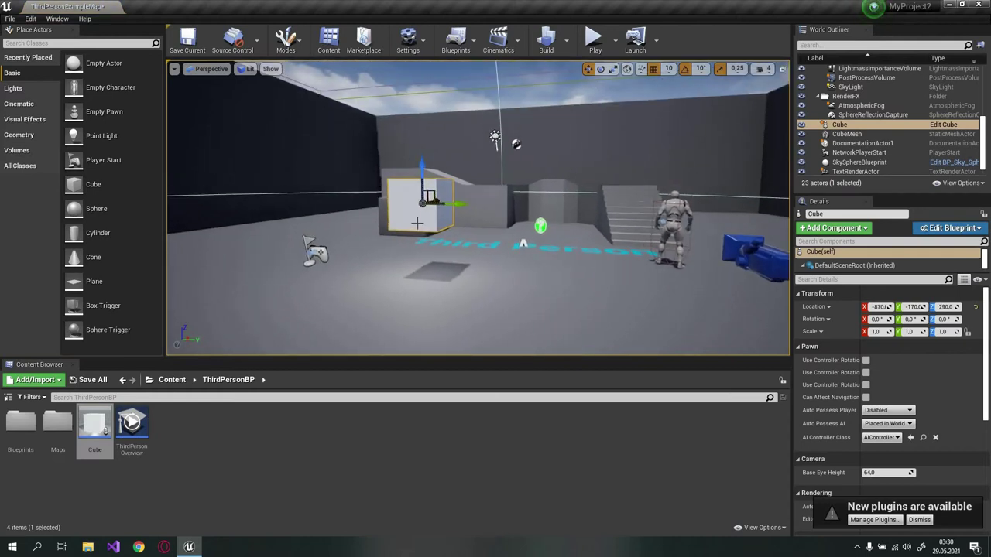
pyautogui.press('Delete')
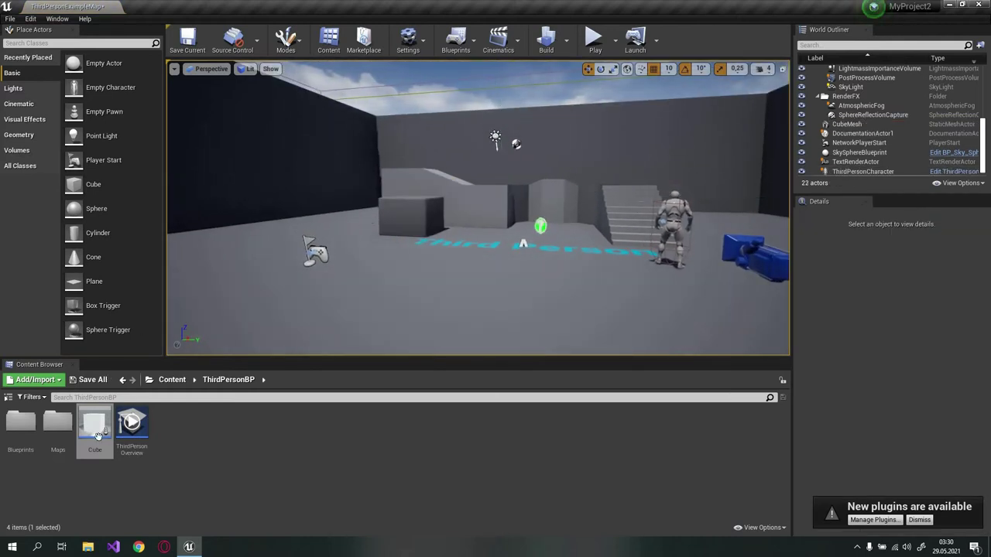
# Step: Derive a Cube_Child blueprint from the Cube asset in ThirdPersonBP with Create Child Blueprint Class
pyautogui.rightClick(95, 433)
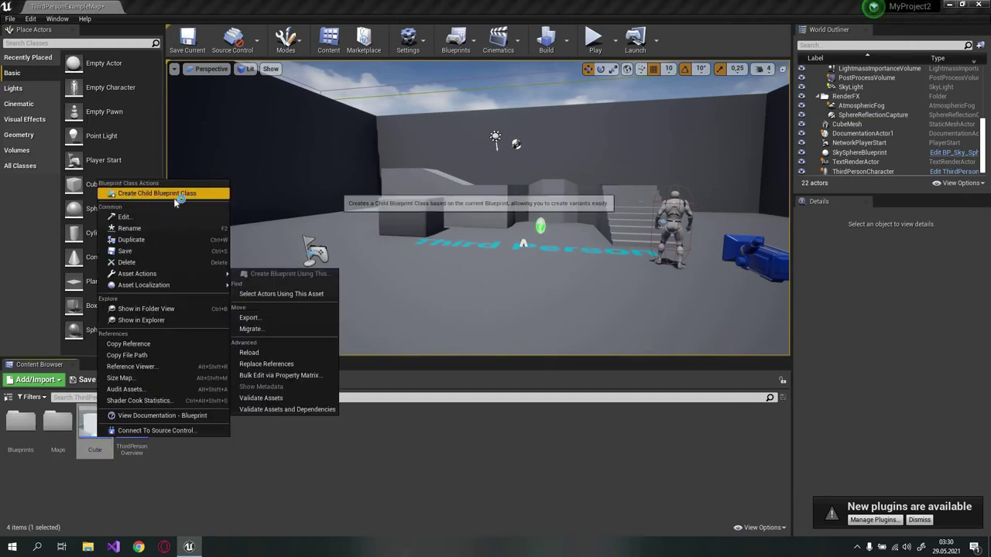
pyautogui.click(91, 425)
pyautogui.rightClick(89, 423)
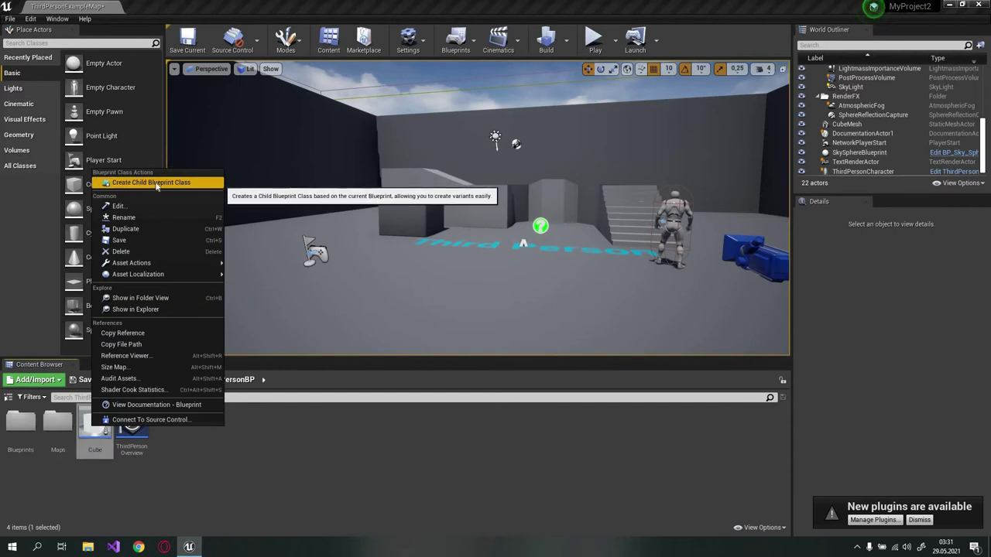
pyautogui.click(177, 184)
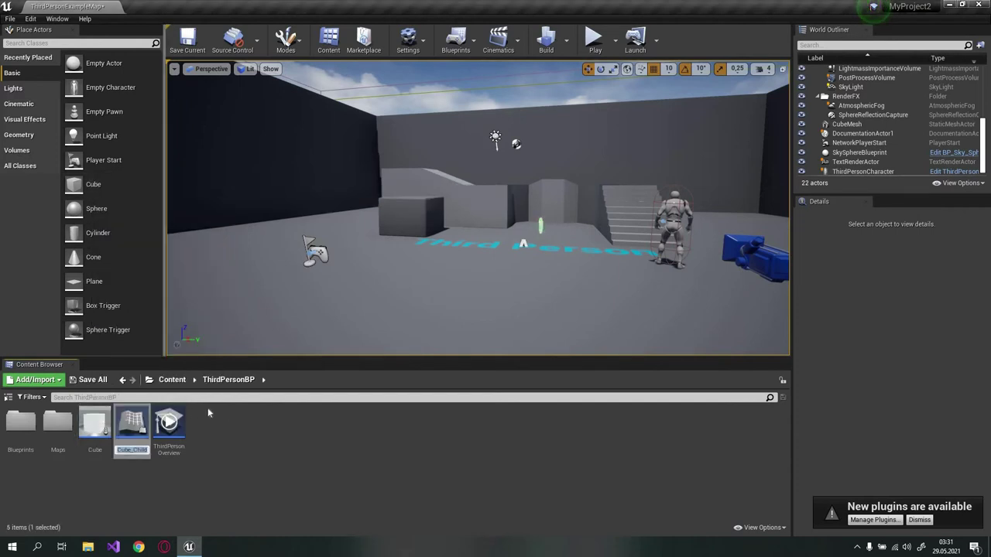
# Step: In Cube_Child, add a Sphere component and lift it to Z 100 above the cube
pyautogui.doubleClick(133, 426)
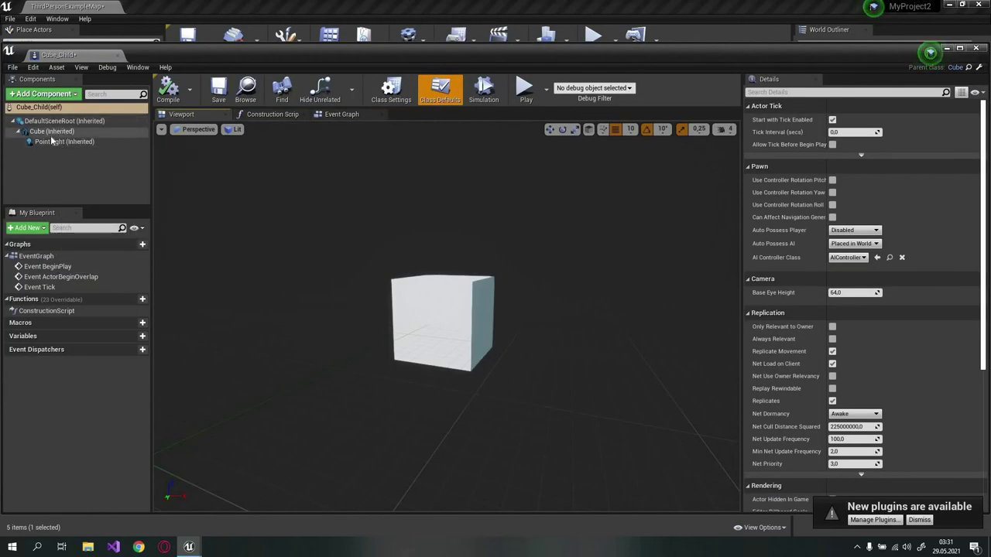
pyautogui.click(51, 131)
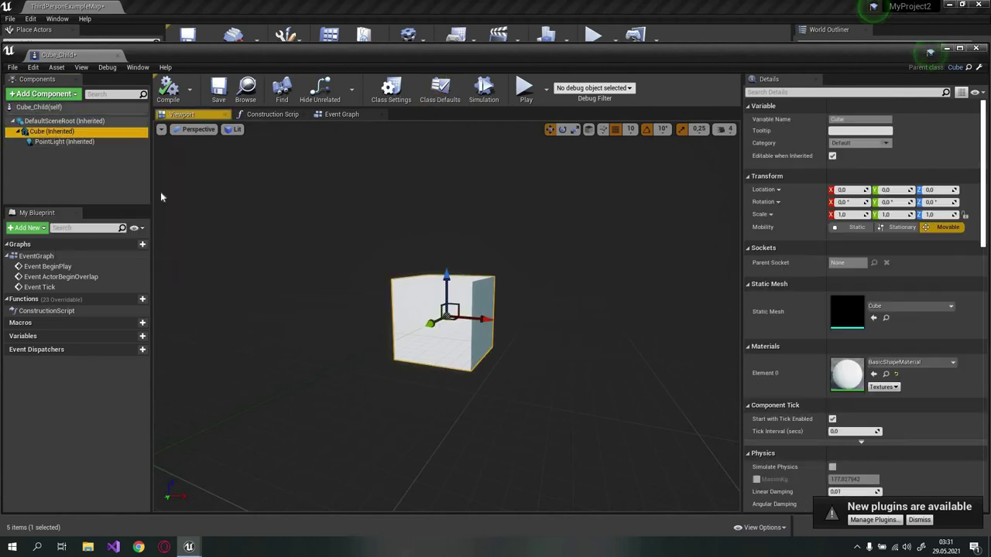
pyautogui.click(69, 143)
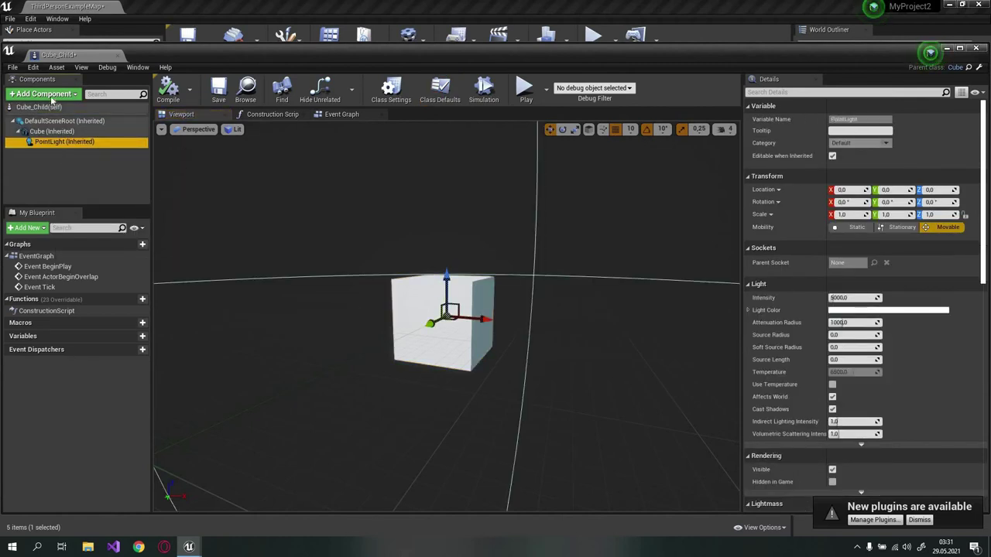
pyautogui.click(44, 93)
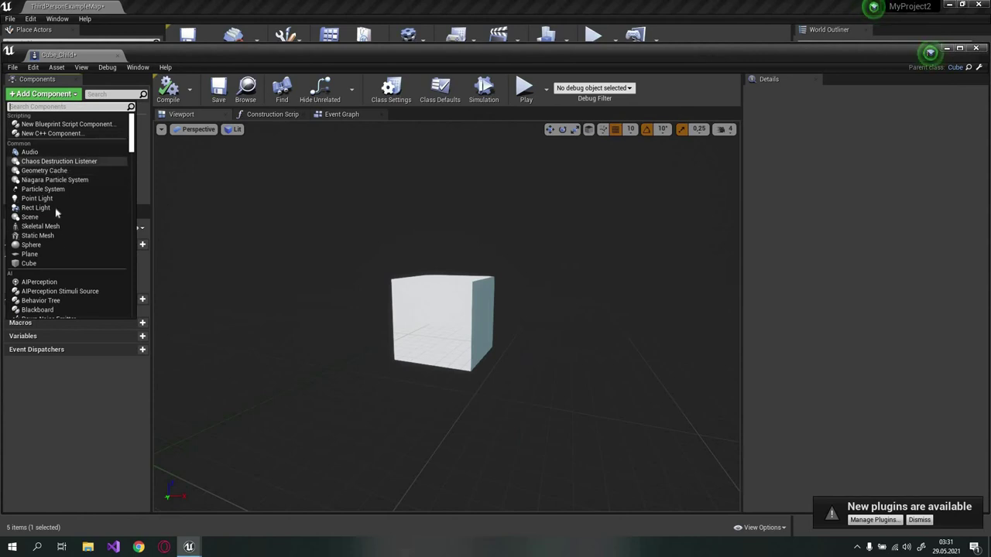
pyautogui.click(30, 245)
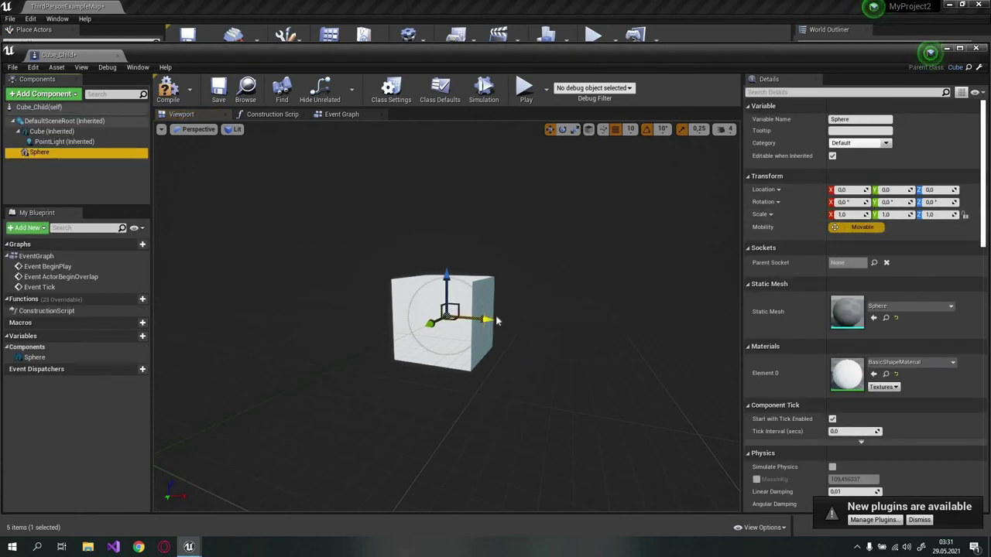
pyautogui.press('Return')
pyautogui.moveTo(446, 282); pyautogui.dragTo(542, 267)
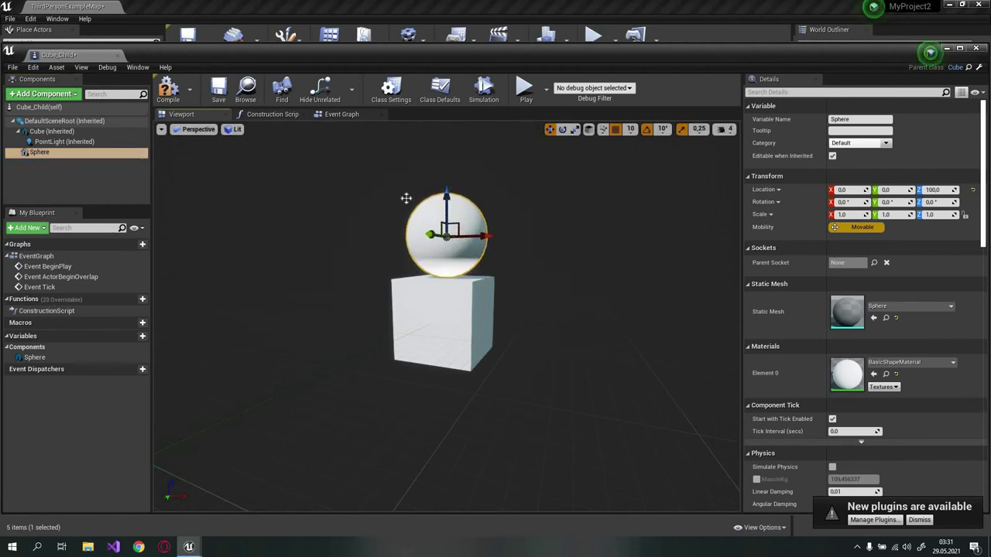
# Step: Compile and save Cube_Child, then close the blueprint editor
pyautogui.click(168, 89)
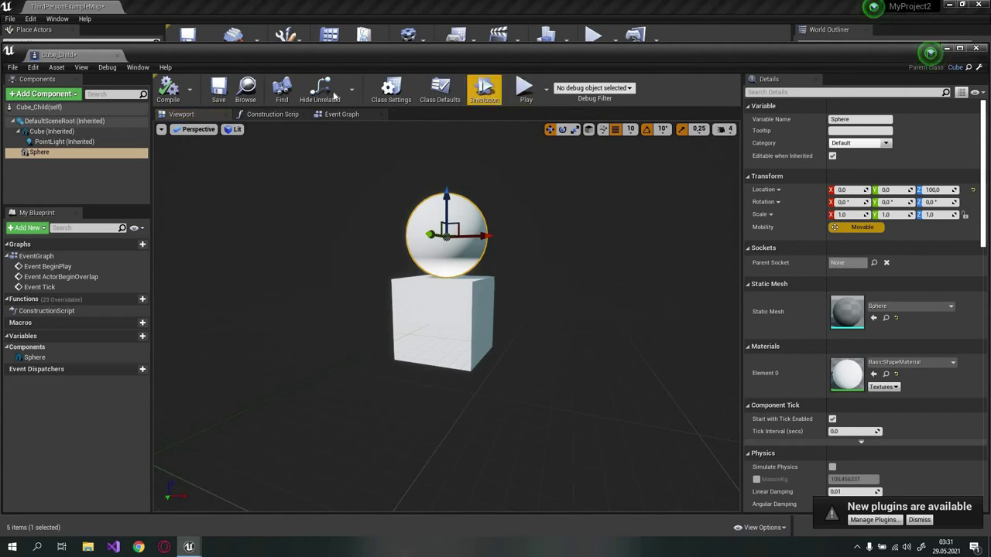
pyautogui.click(220, 89)
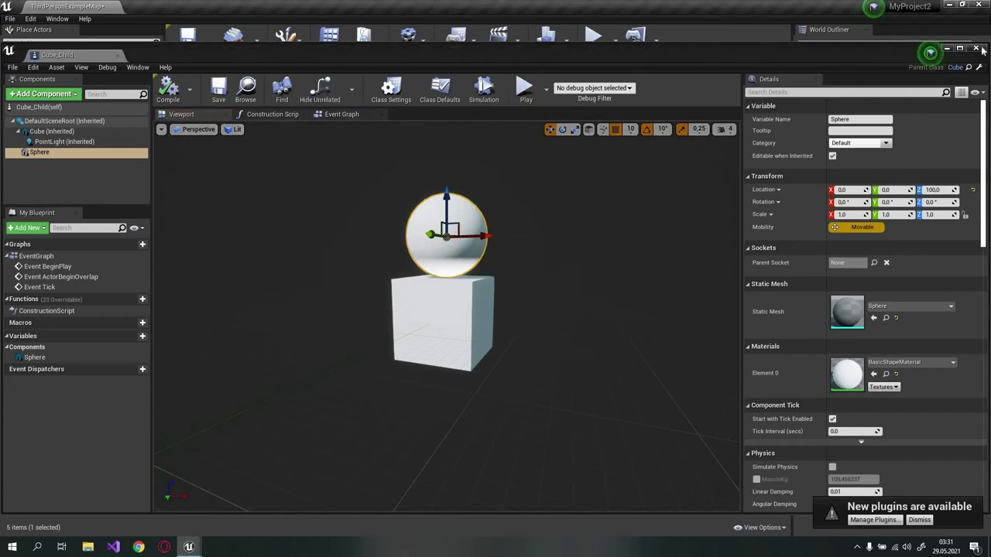
pyautogui.click(977, 48)
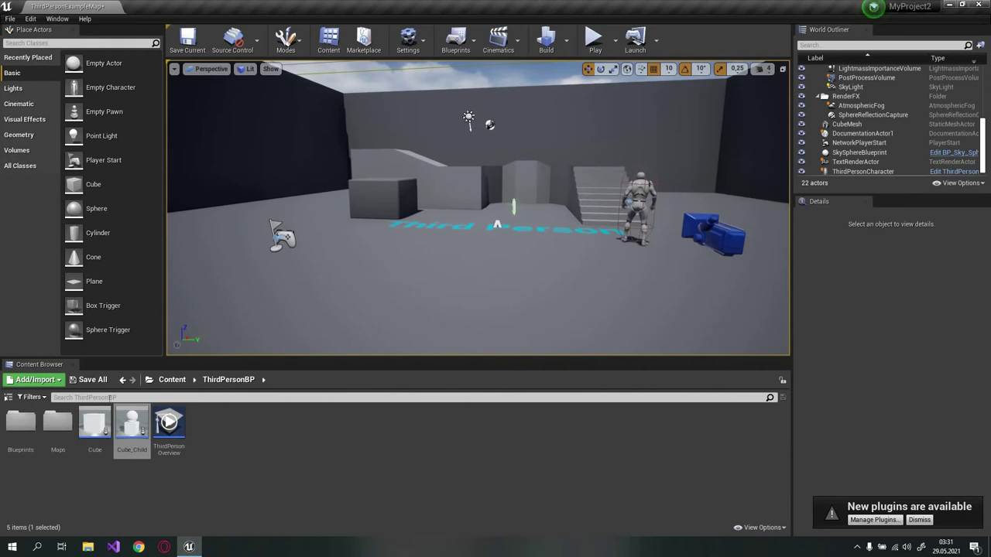
# Step: Place a Cube actor raised above the floor, then drop a Cube_Child actor into the level
pyautogui.click(92, 424)
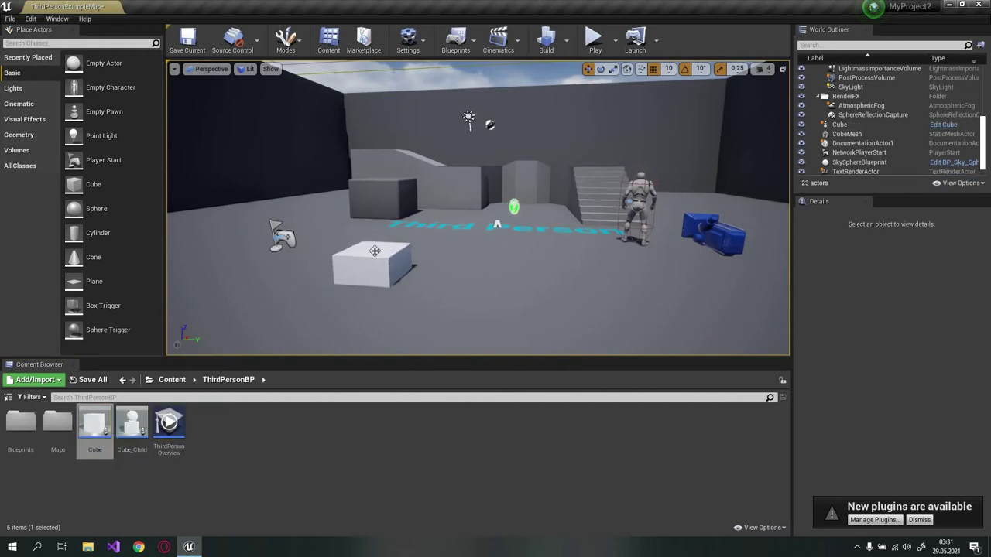
pyautogui.moveTo(381, 282); pyautogui.dragTo(372, 271)
pyautogui.moveTo(376, 226); pyautogui.dragTo(374, 164)
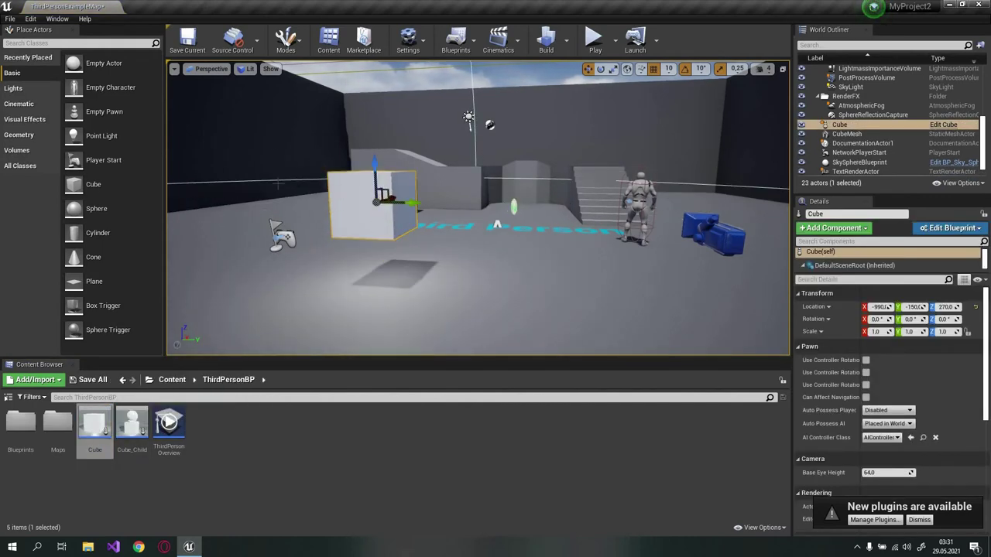
pyautogui.moveTo(527, 241); pyautogui.dragTo(527, 279, button='right')
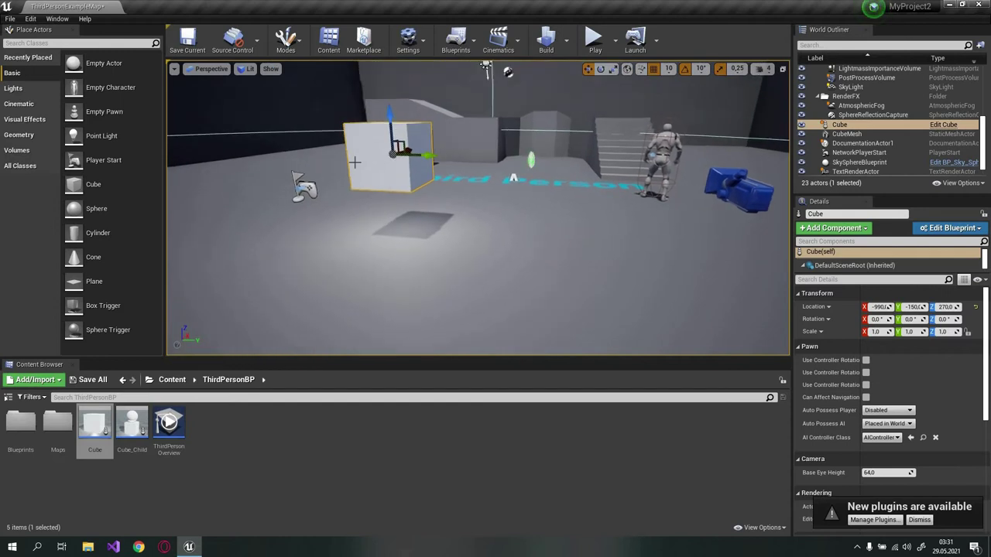
pyautogui.moveTo(389, 288); pyautogui.dragTo(389, 268, button='right')
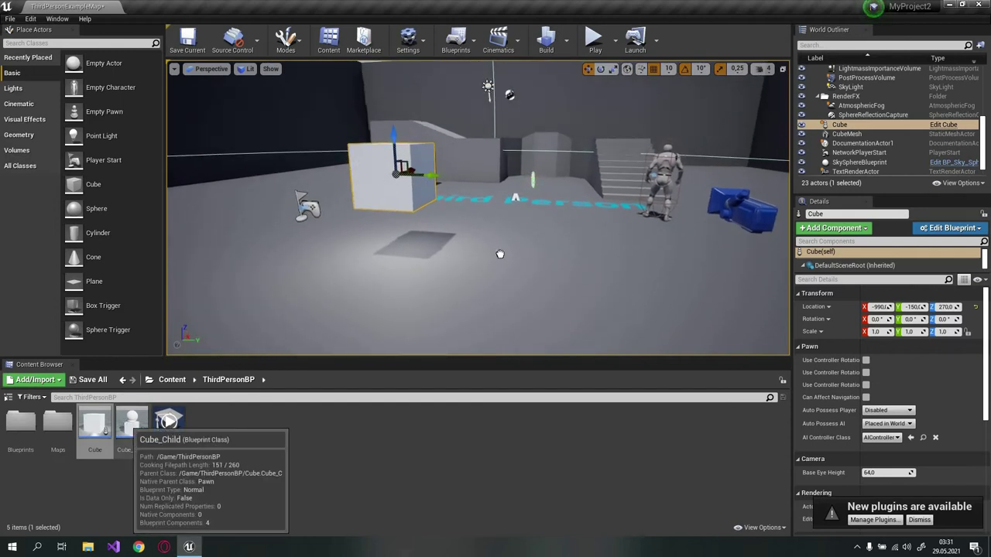
pyautogui.moveTo(126, 425)
pyautogui.mouseDown()
pyautogui.moveTo(529, 259)
pyautogui.moveTo(530, 147)
pyautogui.mouseUp()
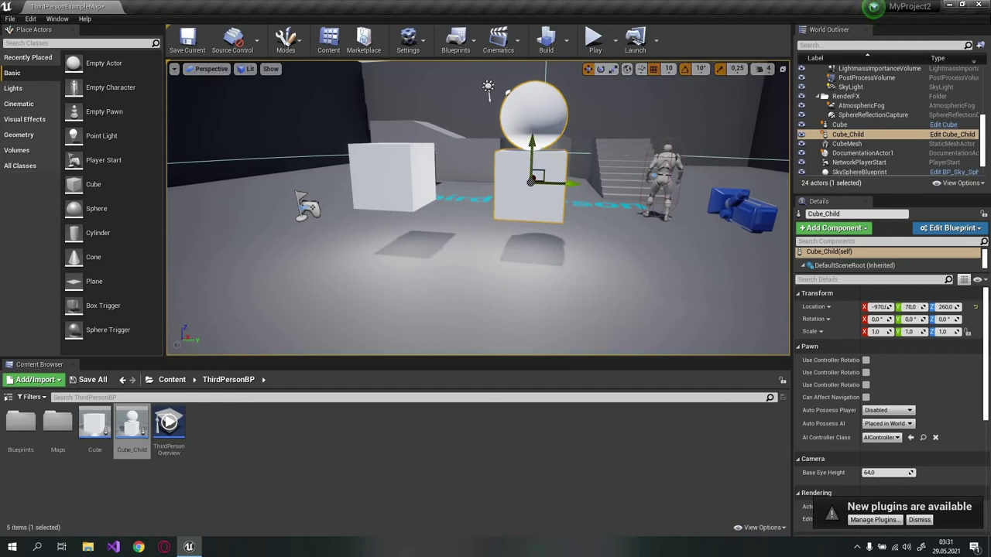
# Step: Move Cube_Child to Z 280 and Y 60 beside the cube, viewing both cubes
pyautogui.moveTo(536, 146); pyautogui.dragTo(537, 132)
pyautogui.moveTo(570, 174); pyautogui.dragTo(561, 243)
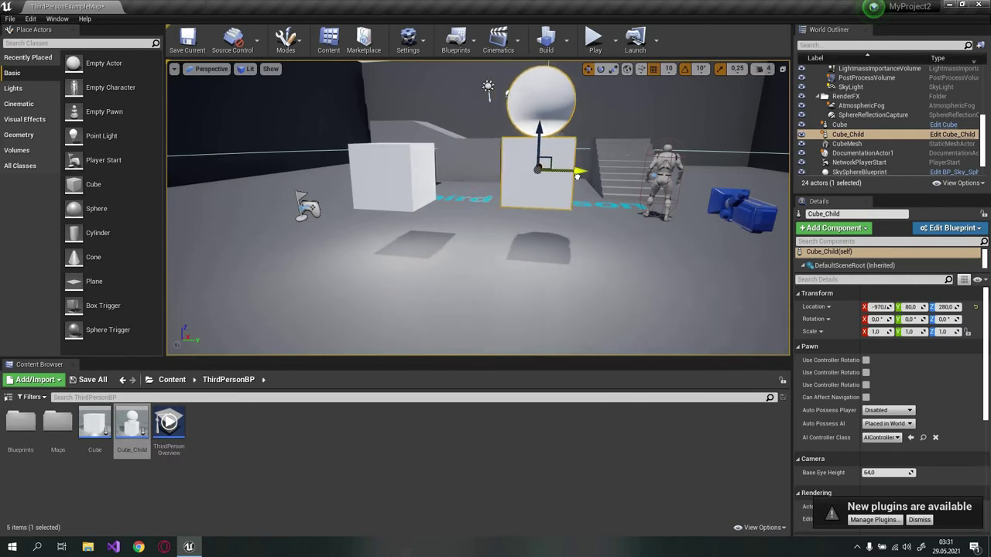
pyautogui.moveTo(561, 242); pyautogui.dragTo(469, 254, button='right')
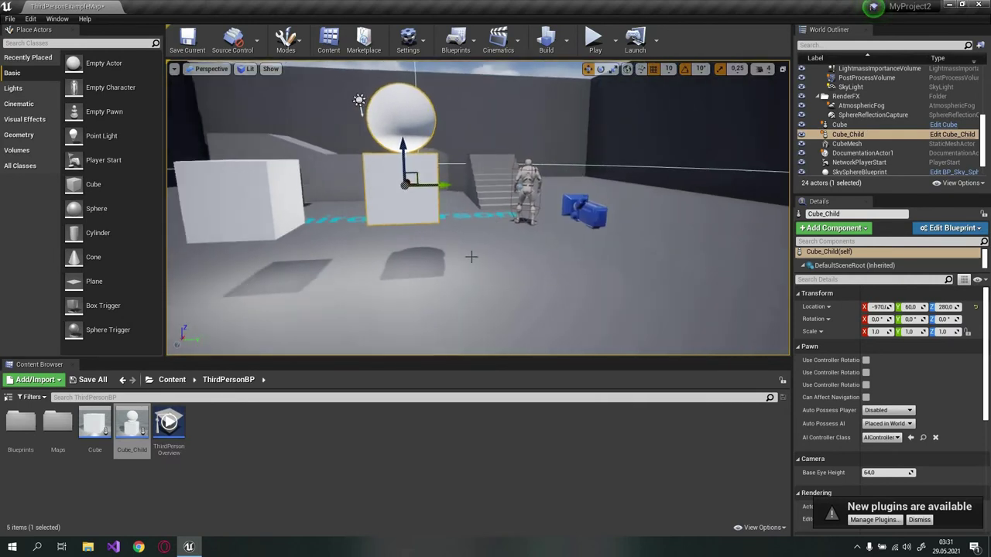
pyautogui.rightClick(346, 428)
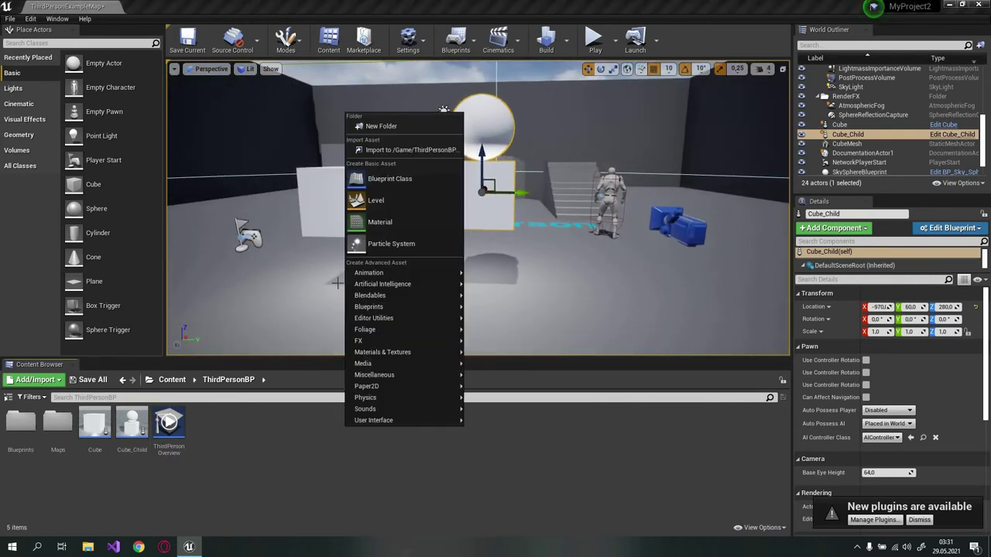
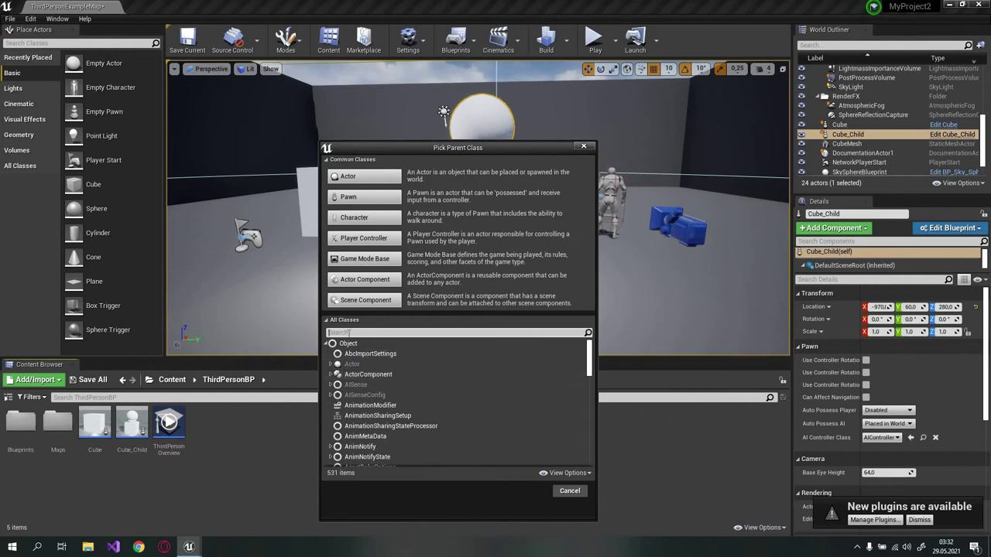
# Step: Filter the All Classes search to 'charac', correcting the mistyped 'chat'
pyautogui.write('chat')
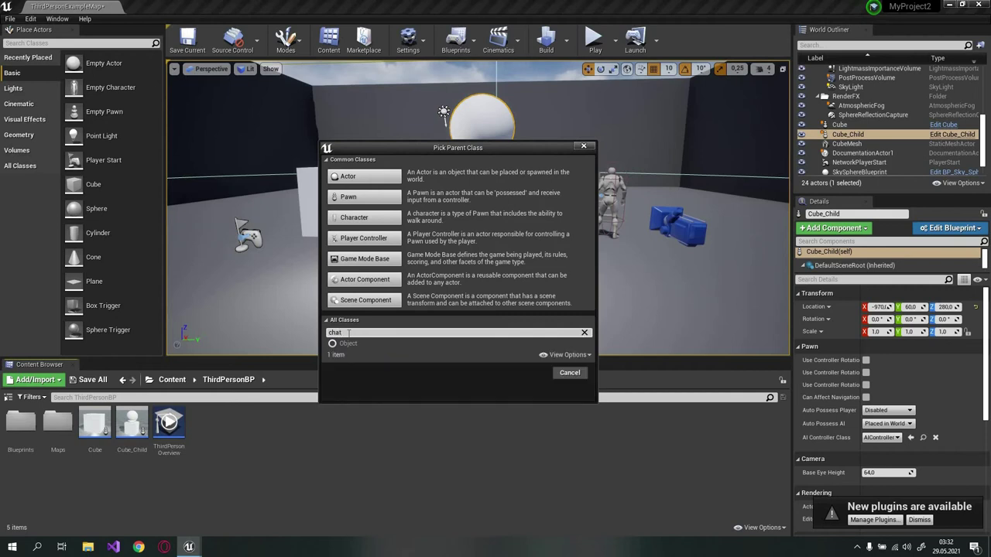
pyautogui.press('BackSpace')
pyautogui.write('ra')
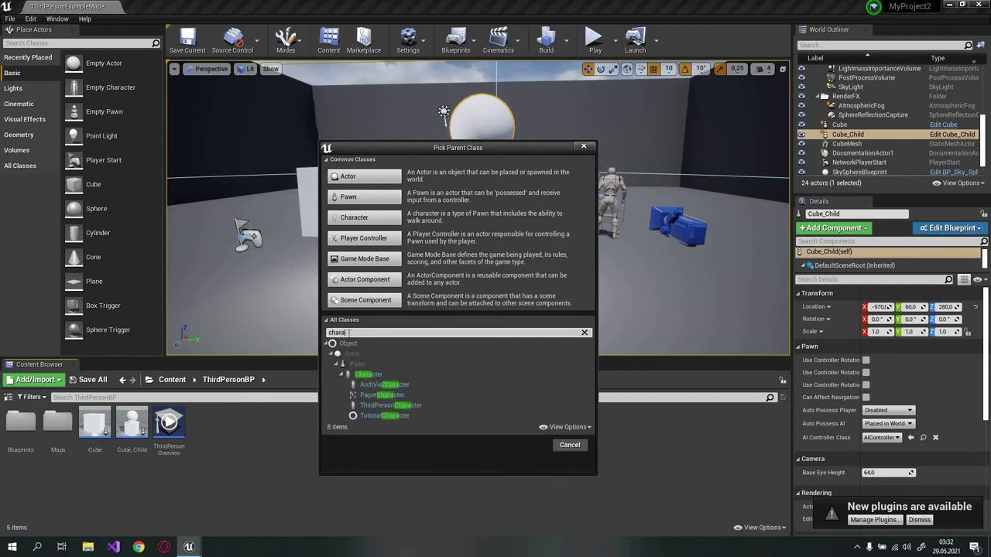
pyautogui.write('c')
pyautogui.moveTo(497, 148); pyautogui.dragTo(413, 152)
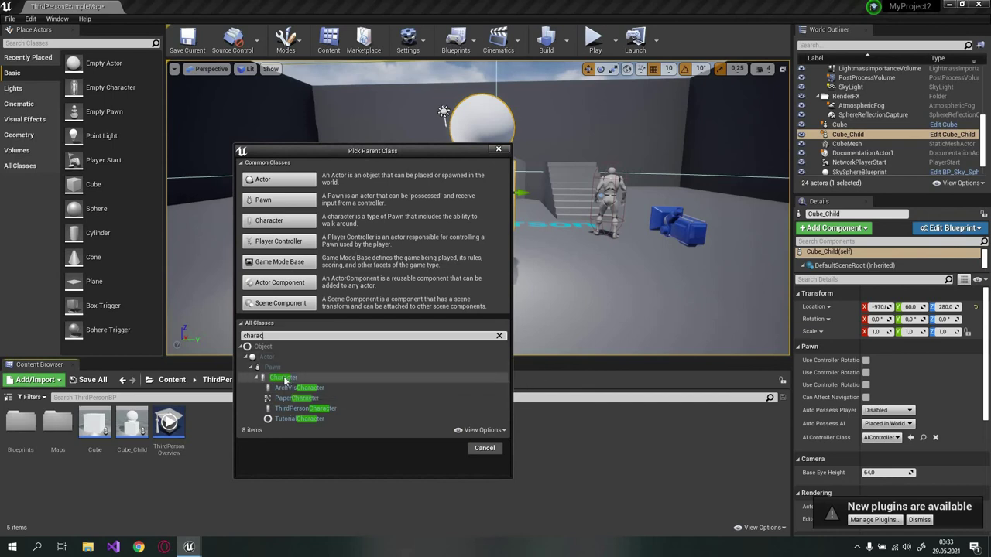
# Step: Step between Character, its parent Pawn and Actor in the class tree, ending on Character
pyautogui.click(283, 378)
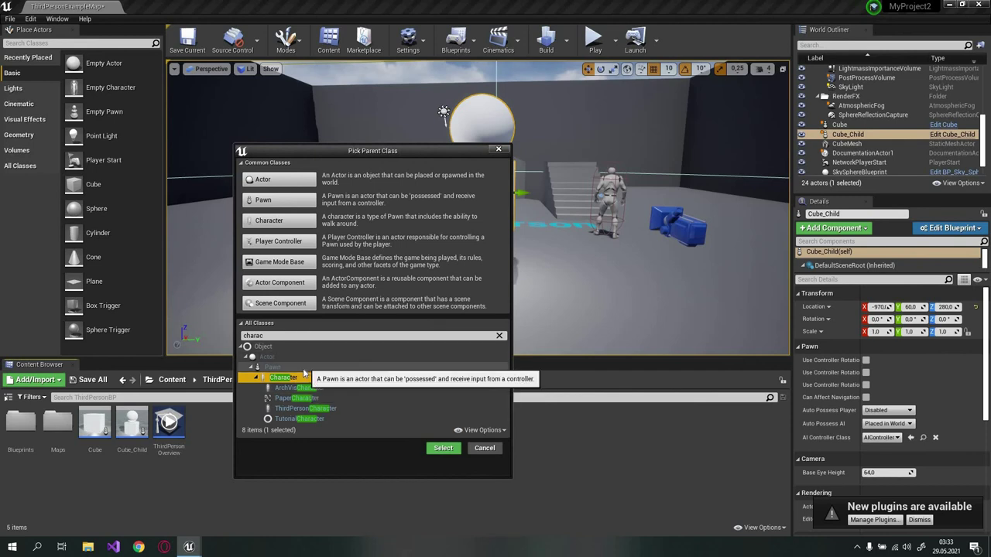
pyautogui.click(310, 368)
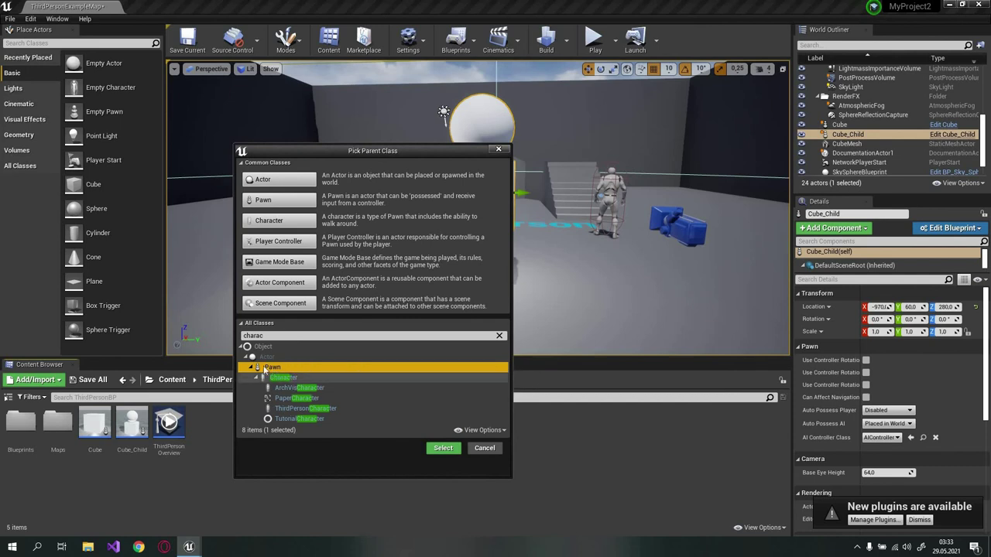
pyautogui.click(285, 378)
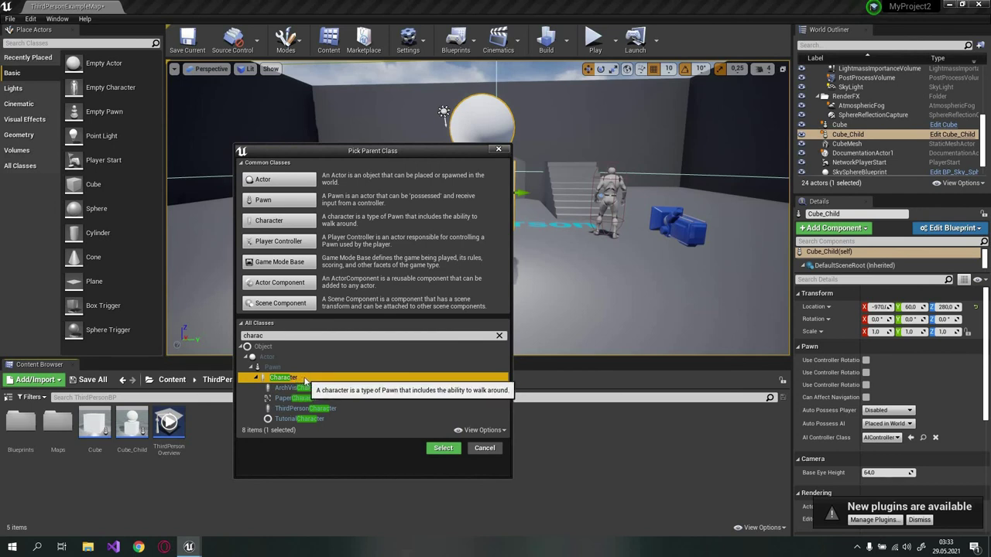
pyautogui.click(286, 371)
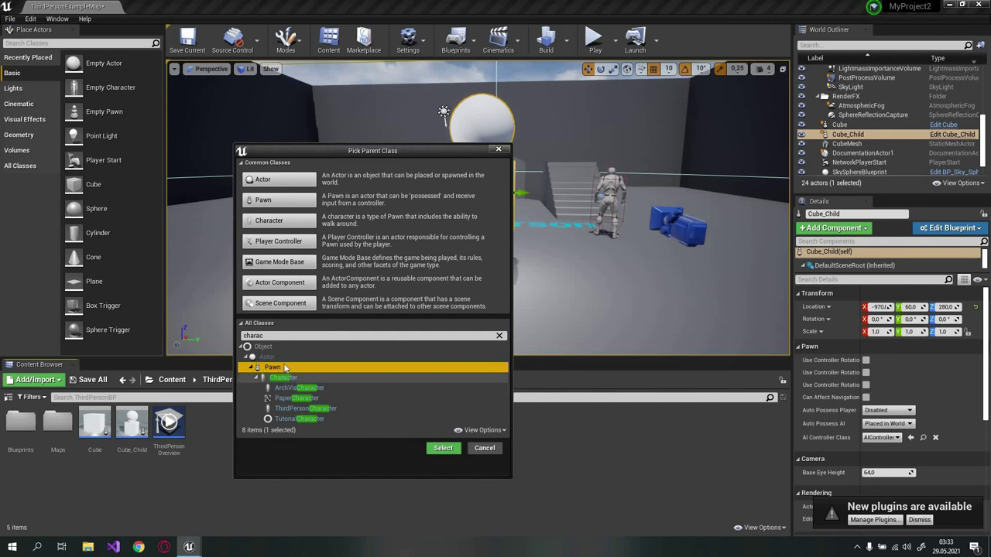
pyautogui.press('Up')
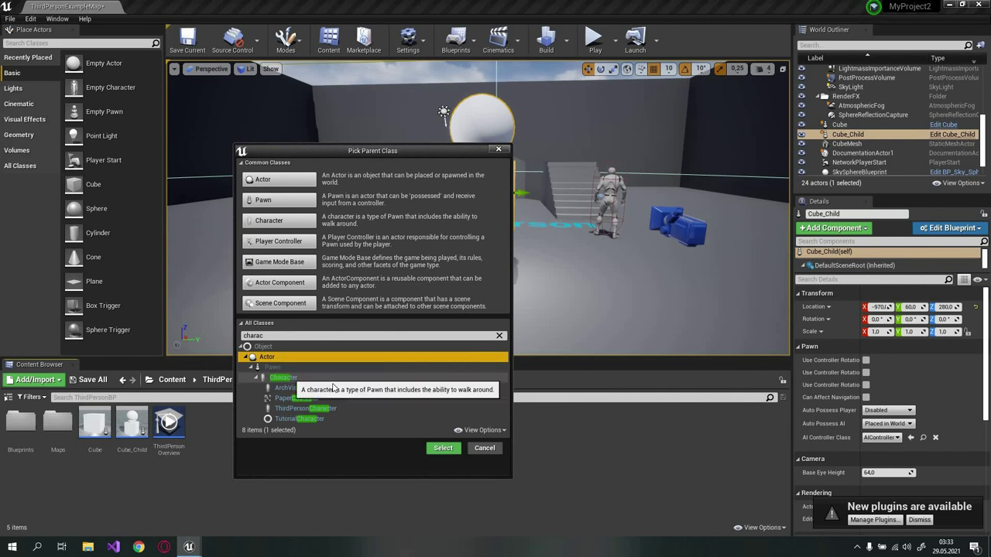
pyautogui.click(280, 378)
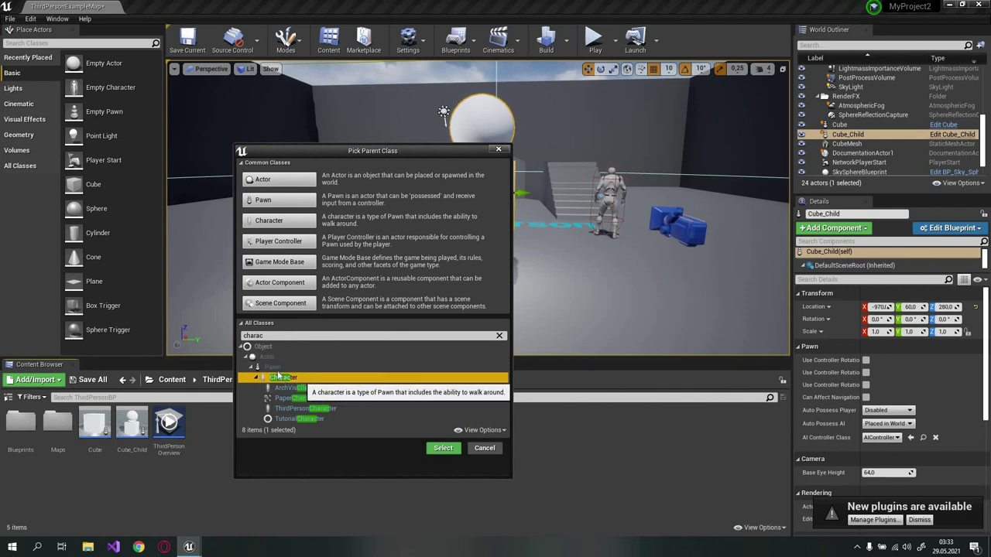